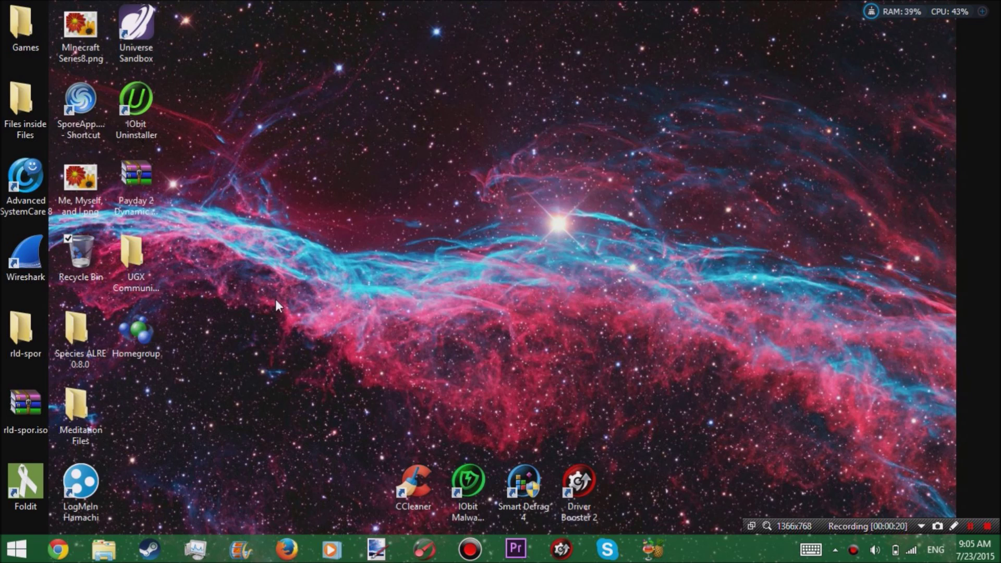
Clear the desktop selection and sweep selection boxes over the empty middle of the desktop
drag(298, 231, 308, 211)
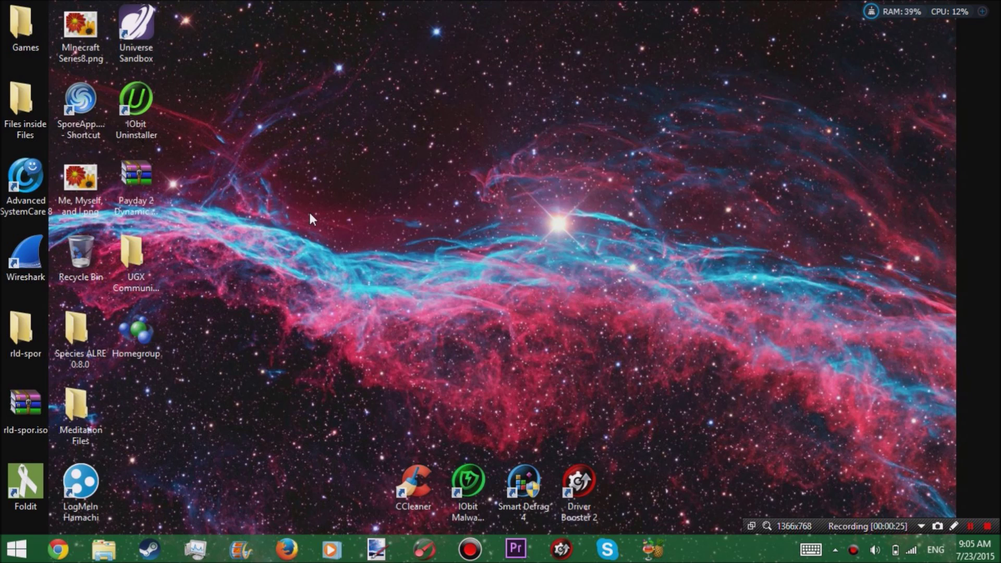
mouse_move(310, 215)
mouse_down()
mouse_move(379, 333)
mouse_move(378, 403)
mouse_move(210, 421)
mouse_move(282, 408)
mouse_move(307, 380)
mouse_up()
mouse_move(283, 248)
mouse_down()
mouse_move(714, 380)
mouse_move(715, 391)
mouse_up()
Pull the Payday 2 archive out to mid-desktop, nudge it left, then deselect it
drag(136, 183, 338, 211)
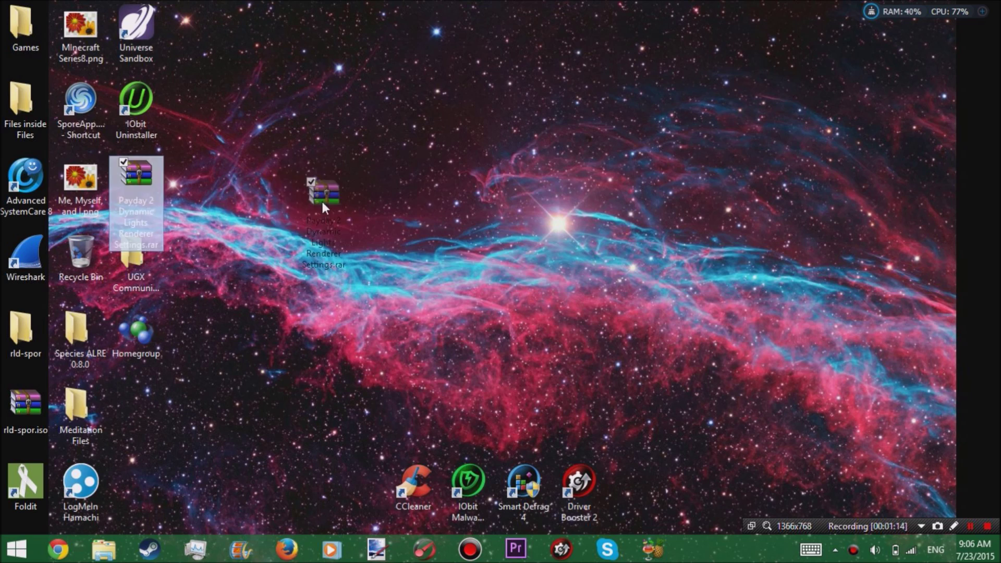
click(358, 238)
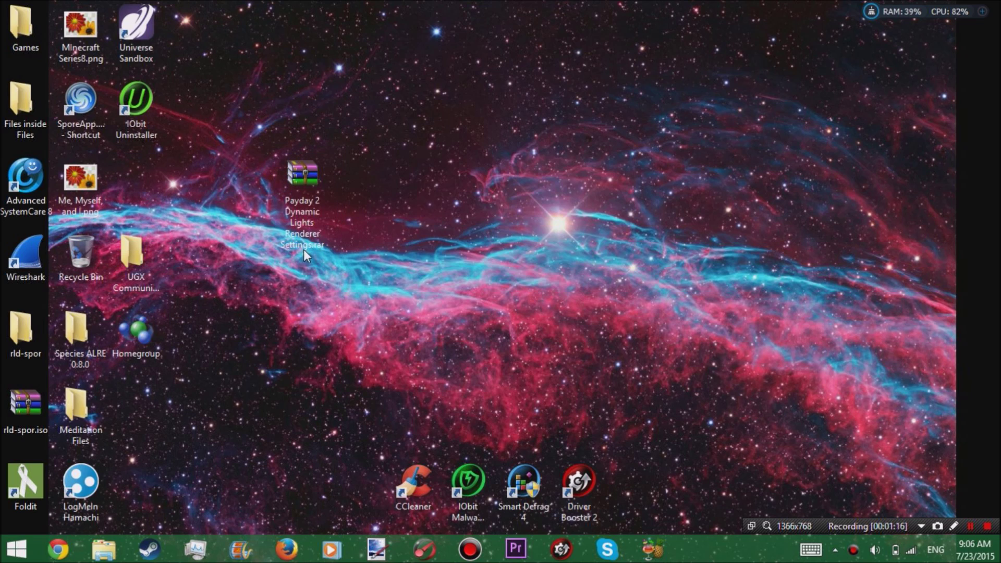
drag(304, 249, 446, 269)
mouse_move(313, 208)
mouse_down()
mouse_move(257, 208)
mouse_move(432, 193)
mouse_move(314, 197)
mouse_up()
click(472, 161)
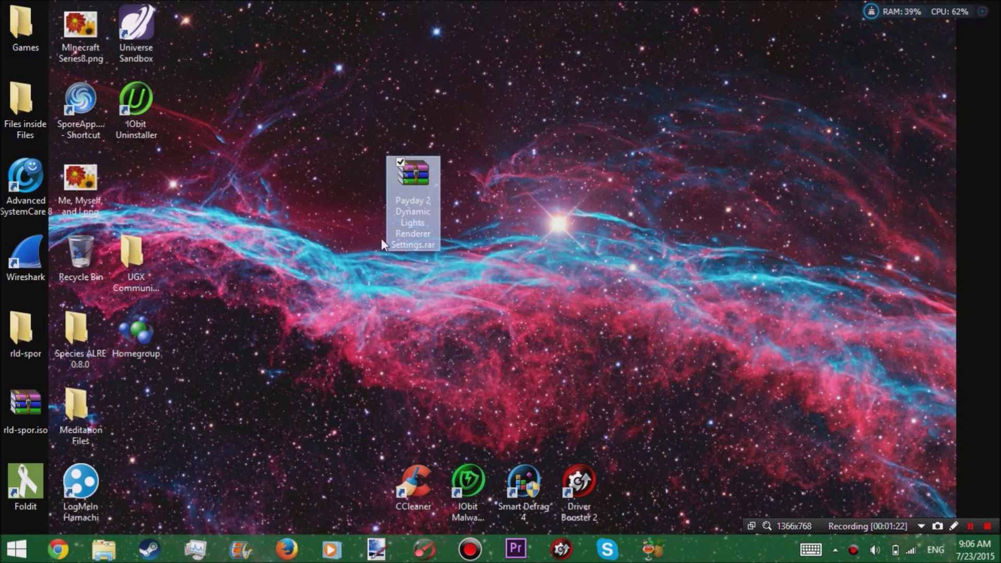
click(420, 196)
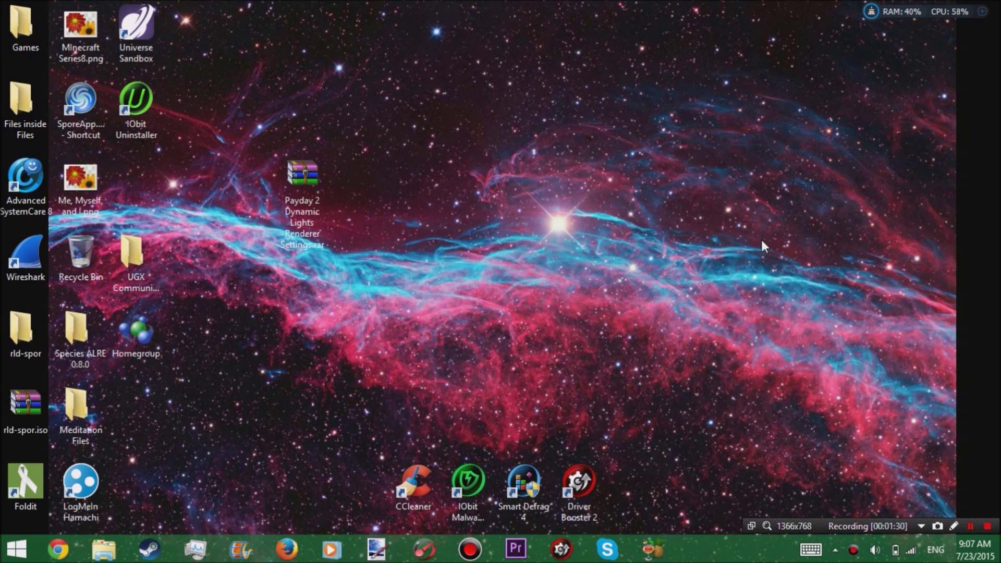
Return the Payday 2 archive to its spot above the UGX folder and deselect it
mouse_move(300, 229)
mouse_down()
mouse_move(201, 253)
mouse_move(155, 204)
mouse_move(214, 217)
mouse_move(299, 199)
mouse_up()
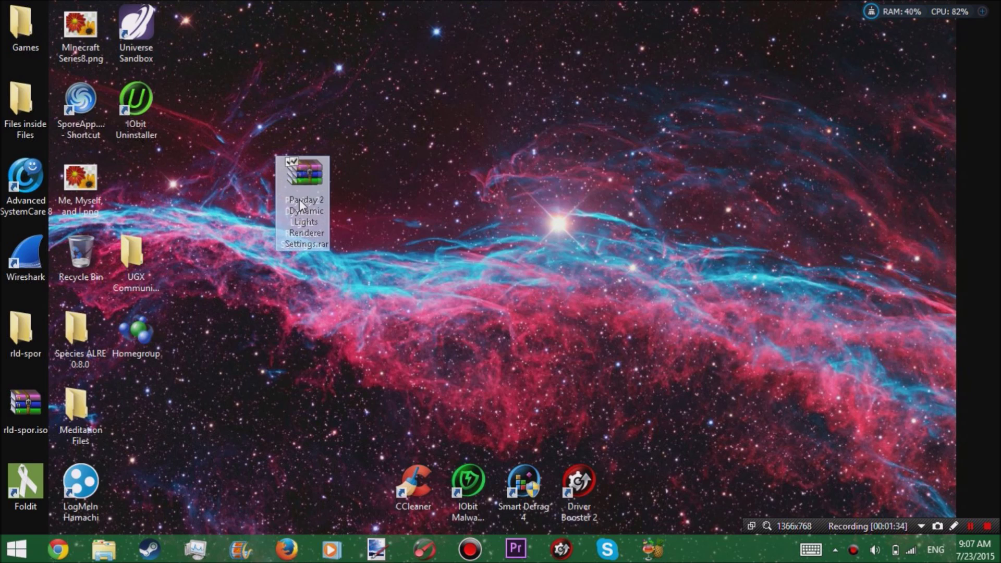
click(386, 206)
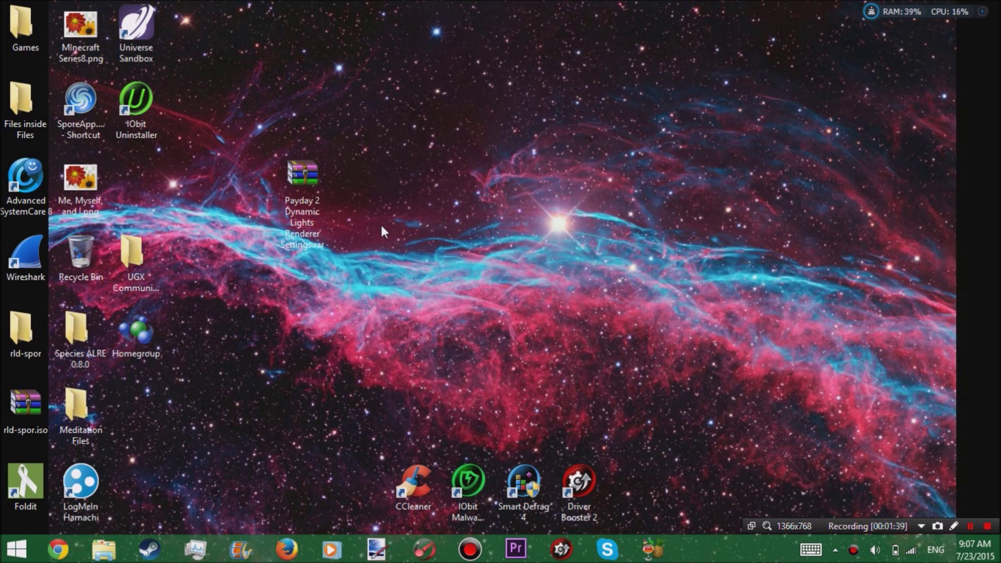
mouse_move(292, 234)
mouse_down()
mouse_move(214, 250)
mouse_move(221, 233)
mouse_up()
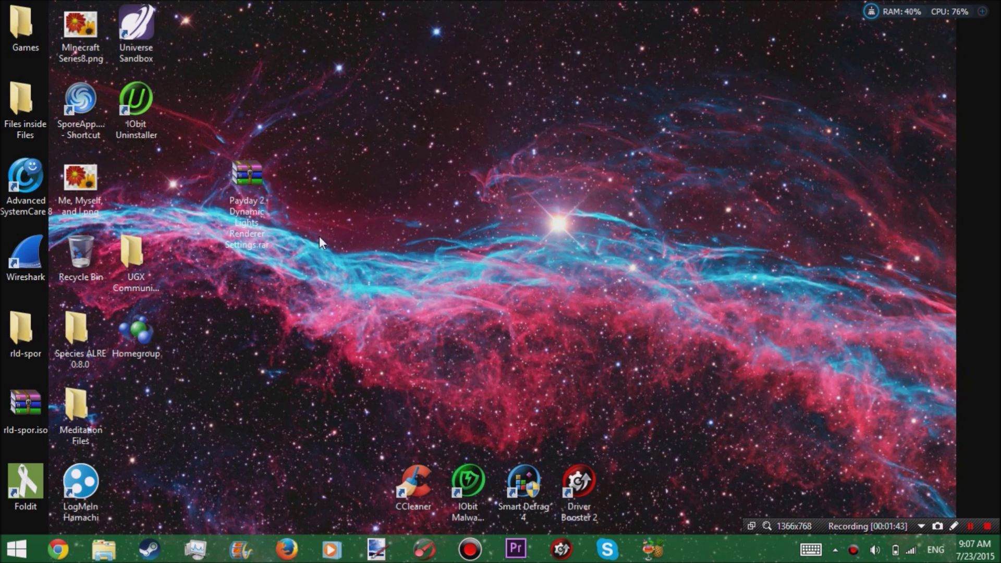
mouse_move(283, 215)
mouse_down()
mouse_move(314, 215)
mouse_move(264, 214)
mouse_move(327, 206)
mouse_up()
click(289, 205)
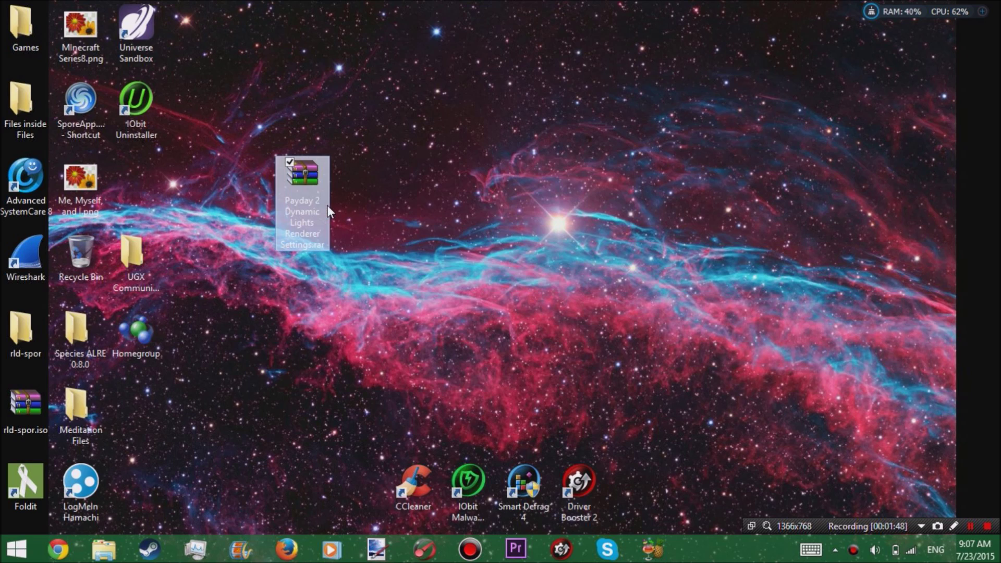
click(344, 210)
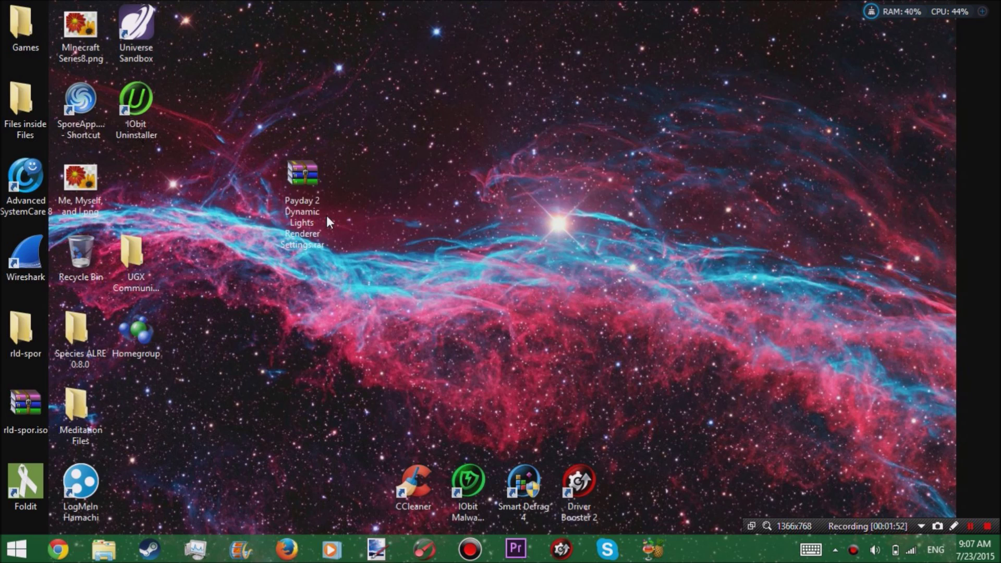
drag(324, 214, 162, 217)
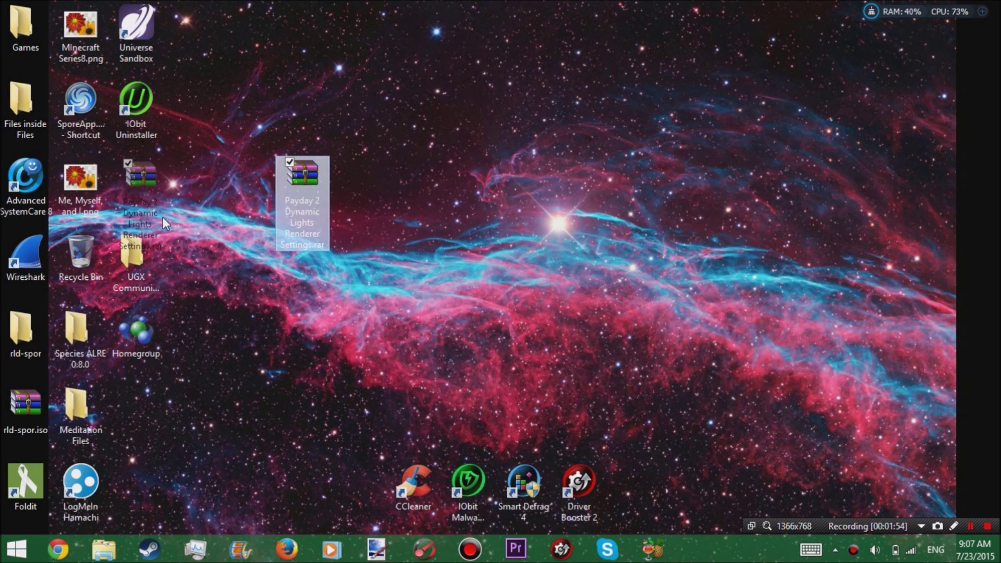
click(228, 193)
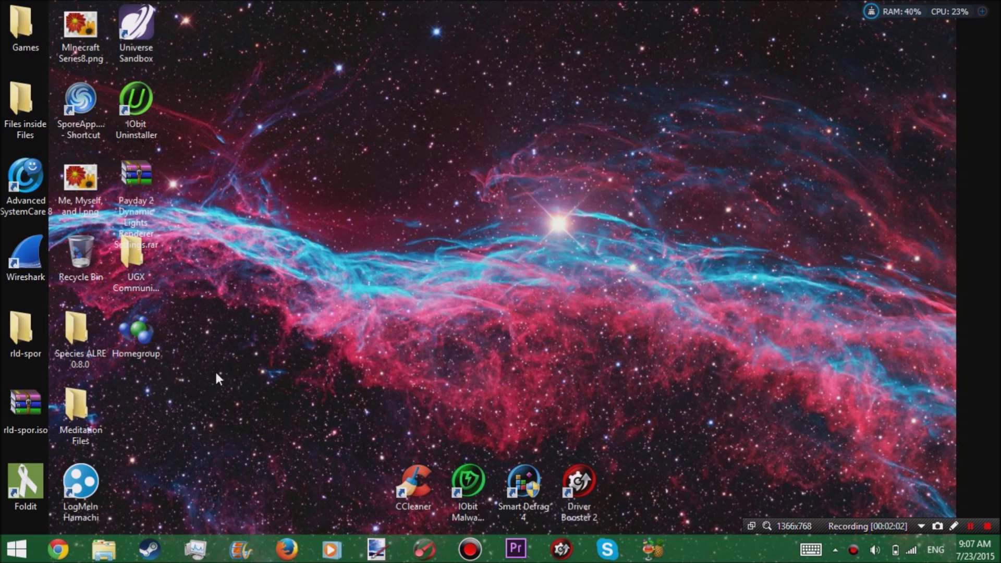
Dismiss the Win+X menu and sweep selection boxes across the desktop, briefly selecting four shortcuts
right_click(15, 548)
drag(270, 390, 743, 229)
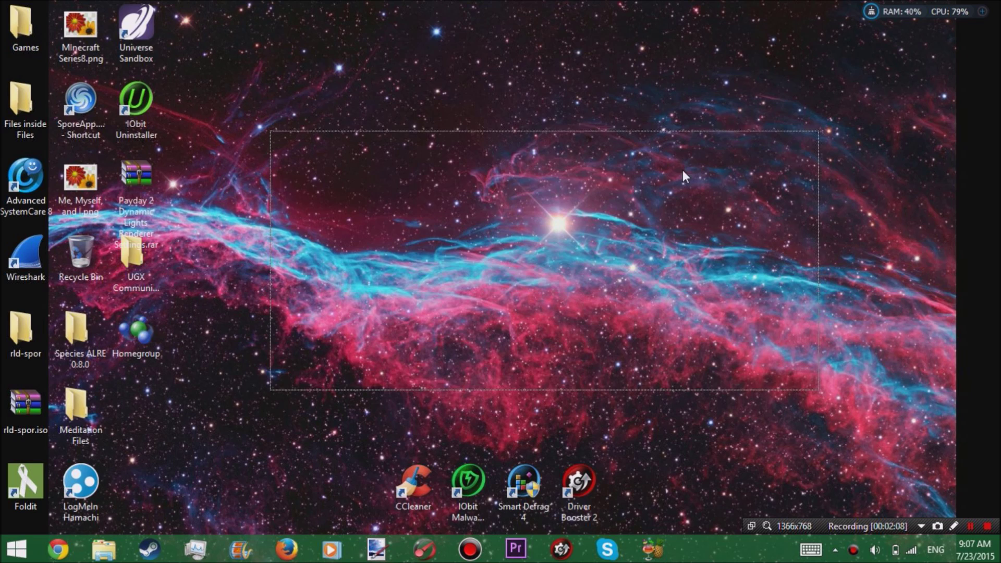
mouse_move(743, 227)
mouse_down()
mouse_move(779, 79)
mouse_move(782, 151)
mouse_up()
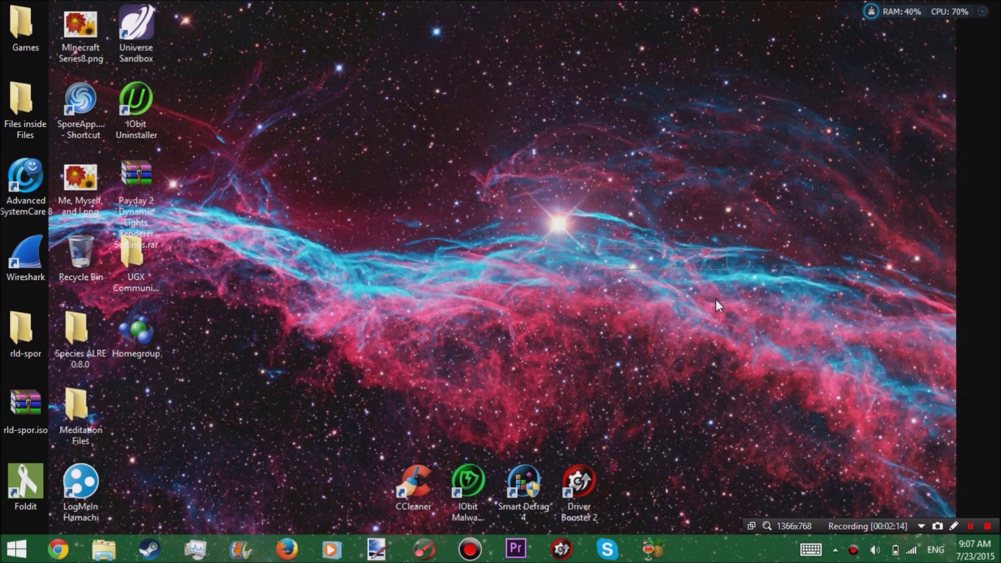
mouse_move(480, 272)
mouse_down()
mouse_move(445, 195)
mouse_move(474, 261)
mouse_up()
drag(483, 274, 401, 344)
mouse_move(636, 136)
mouse_down()
mouse_move(236, 519)
mouse_move(409, 451)
mouse_move(388, 514)
mouse_move(401, 513)
mouse_move(394, 528)
mouse_move(346, 533)
mouse_move(362, 511)
mouse_move(368, 523)
mouse_up()
click(386, 392)
Launch Run from the Start button's Win+X menu, with %appdata% prefilled
drag(277, 276, 312, 222)
right_click(17, 547)
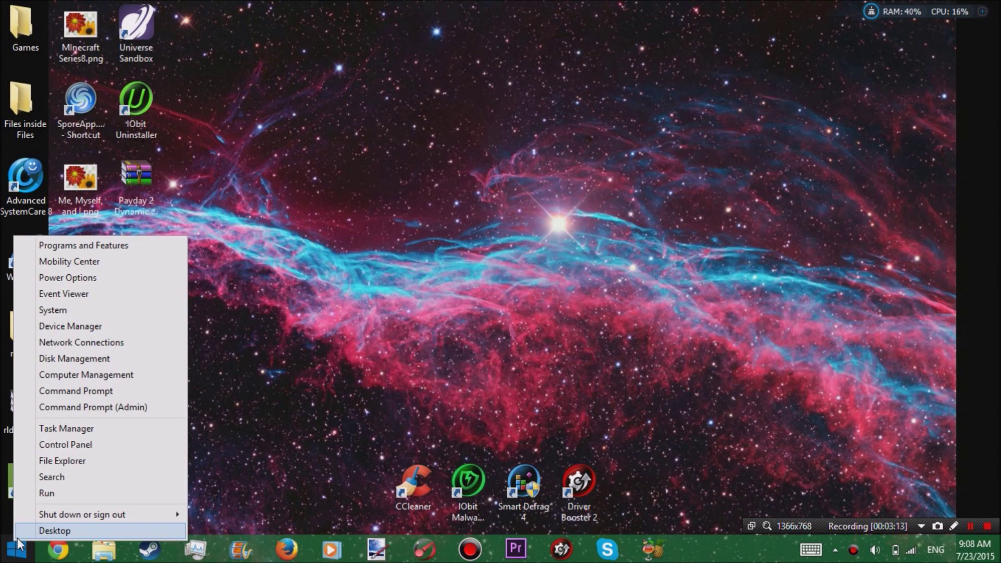
click(42, 500)
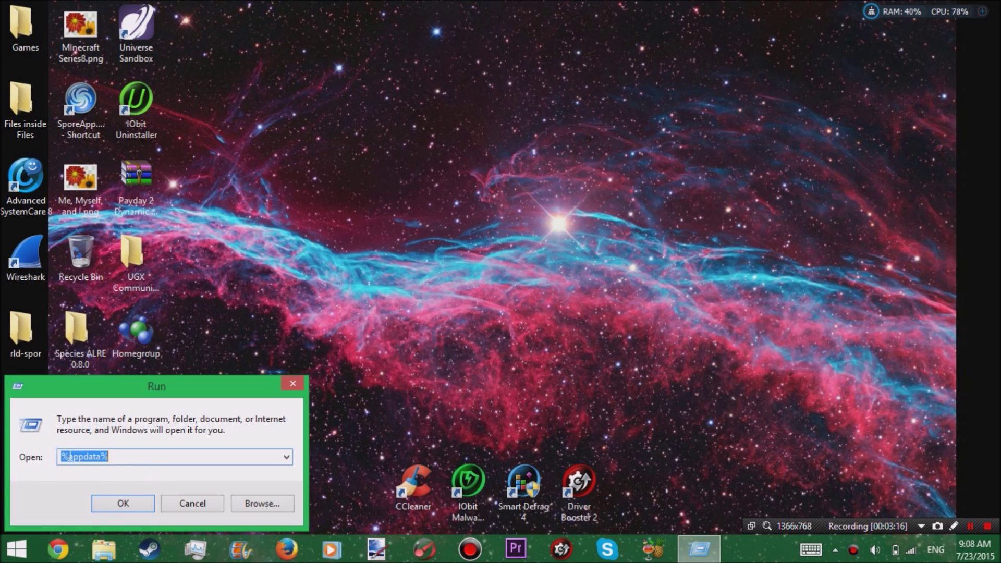
Go from AppData\Roaming up to AppData, then into Local\PAYDAY 2 to find renderer_settings.xml
click(111, 501)
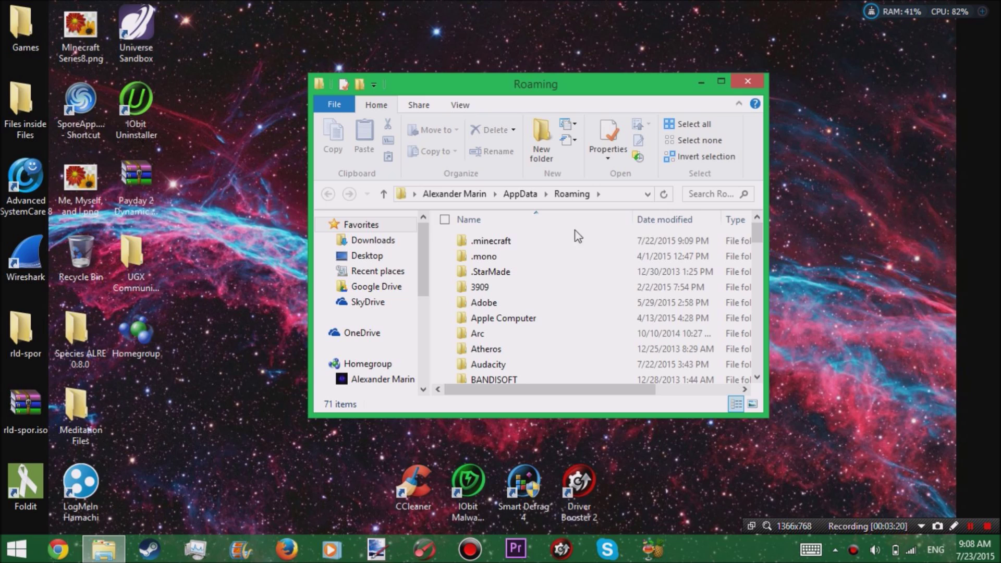
click(533, 196)
double_click(513, 256)
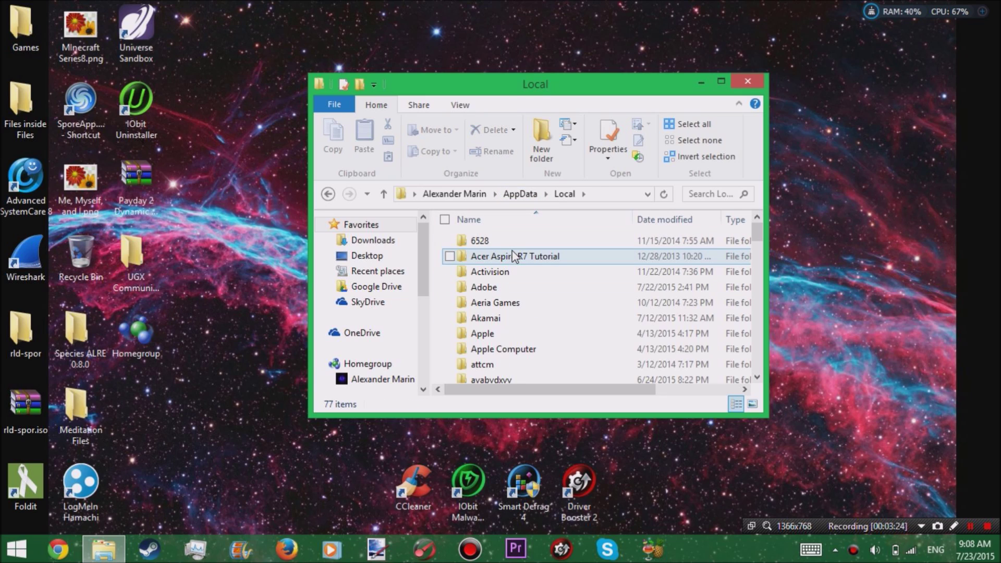
scroll(513, 256, down, 1)
scroll(513, 256, down, 2)
scroll(514, 256, down, 6)
scroll(516, 256, down, 2)
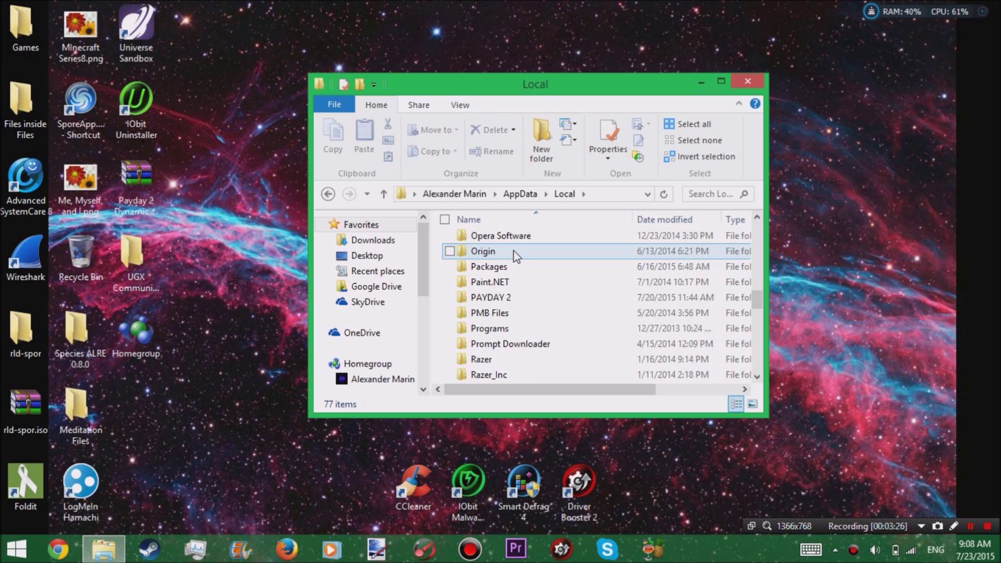
scroll(516, 256, down, 1)
double_click(517, 255)
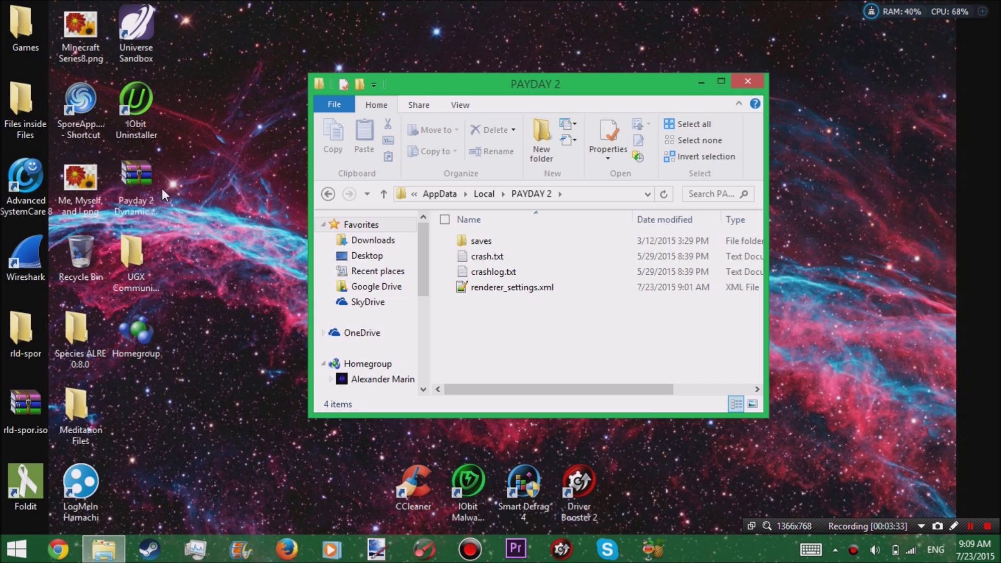
mouse_move(136, 179)
mouse_down()
mouse_move(197, 188)
mouse_move(179, 187)
mouse_up()
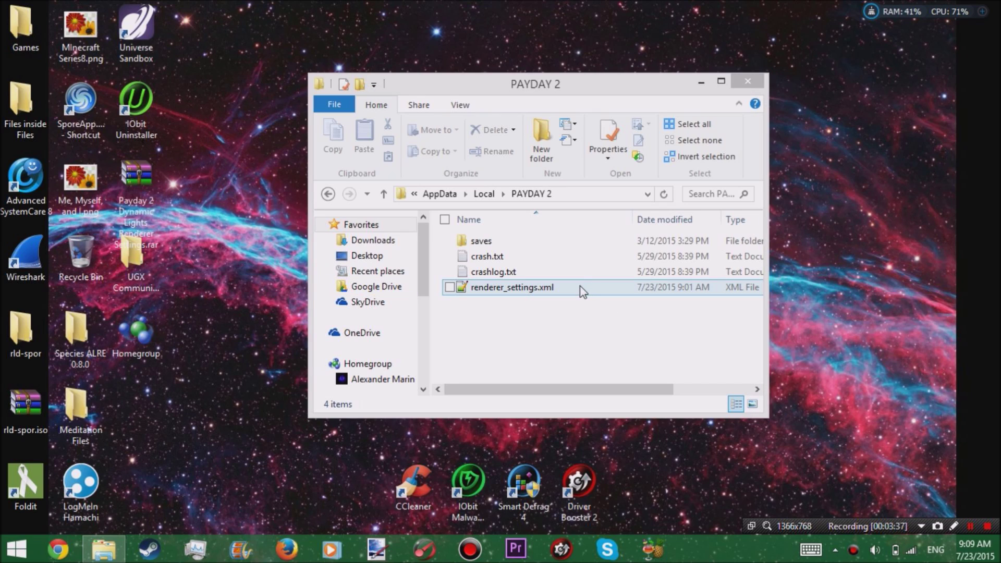
right_click(516, 285)
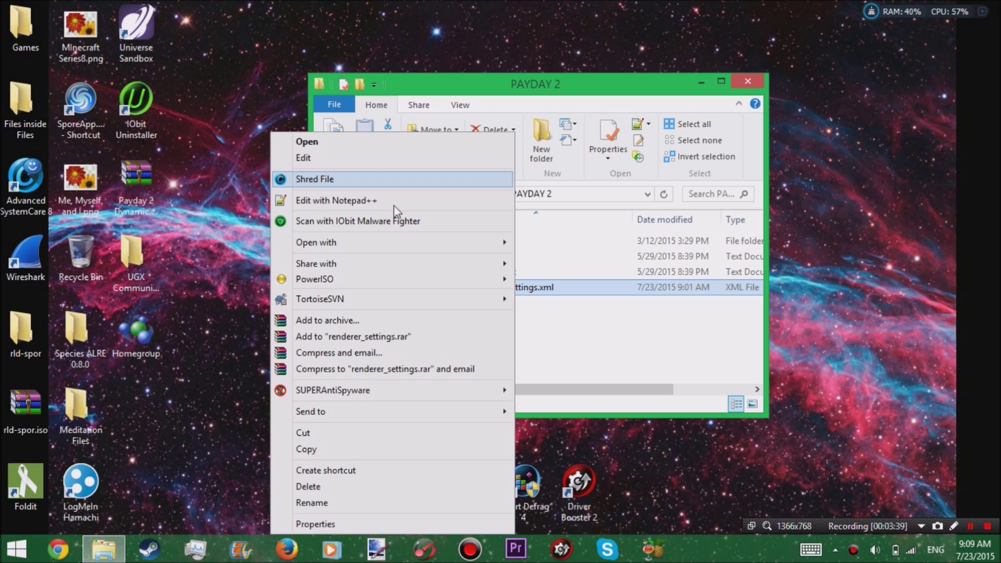
click(699, 454)
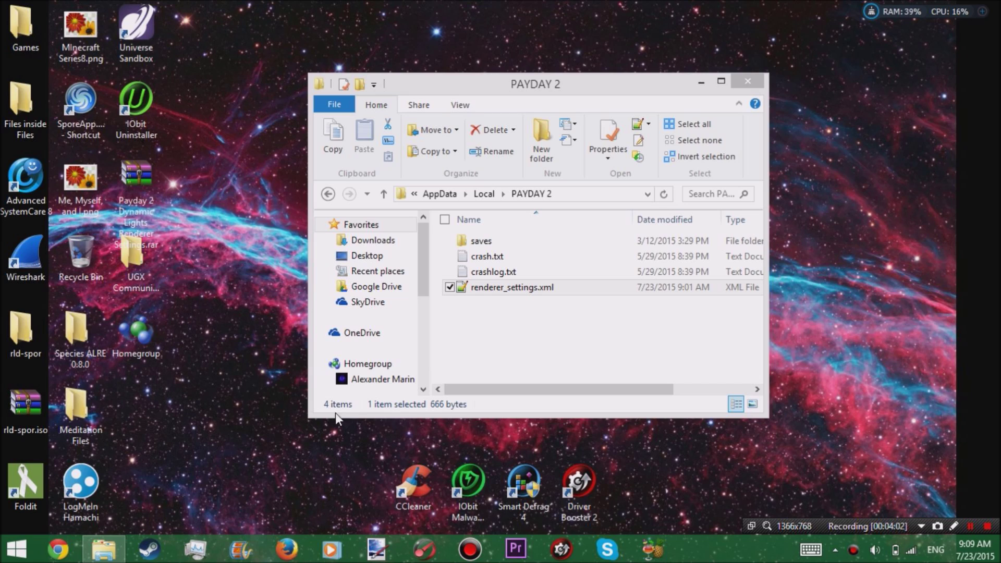
click(496, 310)
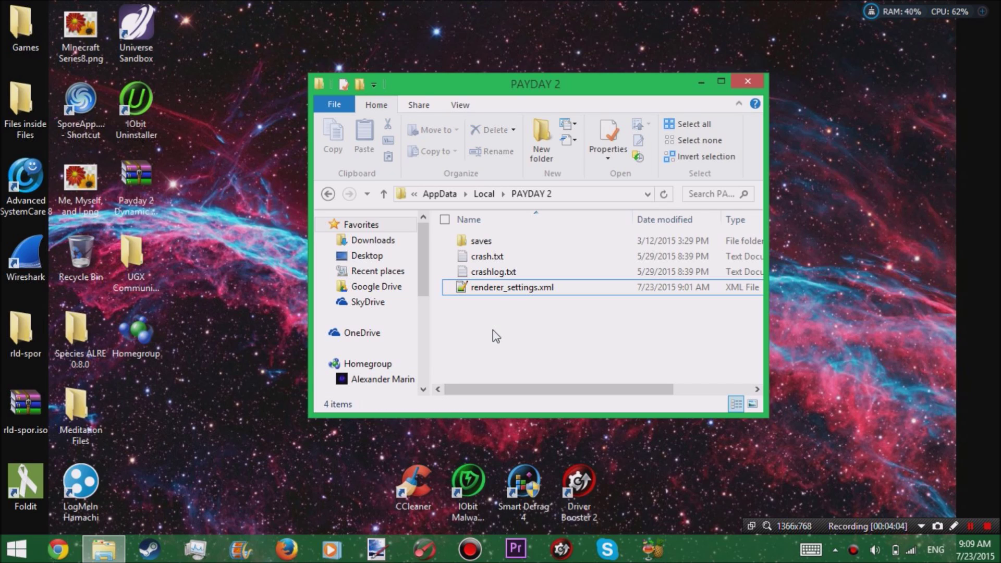
Open renderer_settings.xml in Notepad++ and point out the very low texture and shadow quality lines
double_click(541, 294)
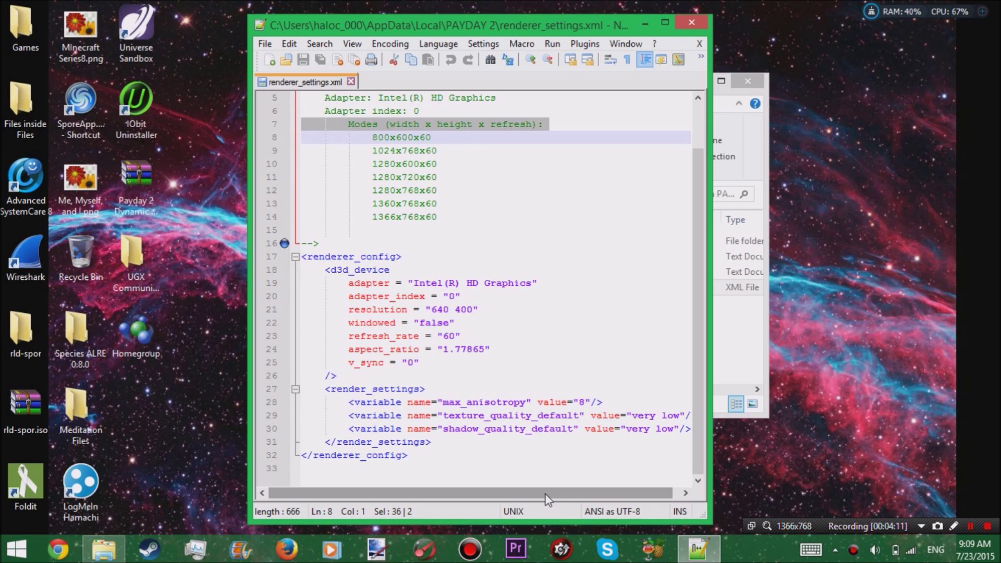
drag(565, 493, 571, 492)
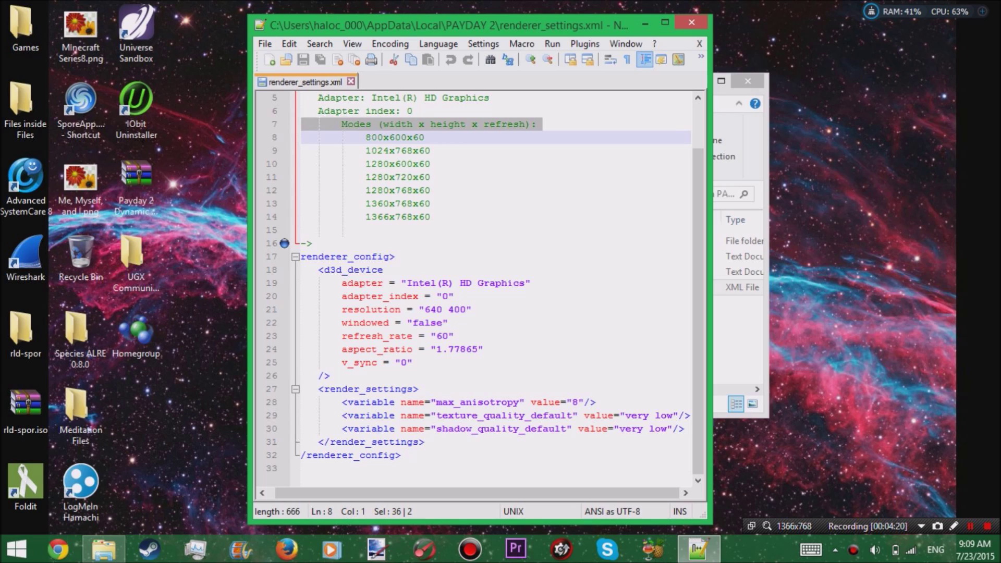
click(658, 416)
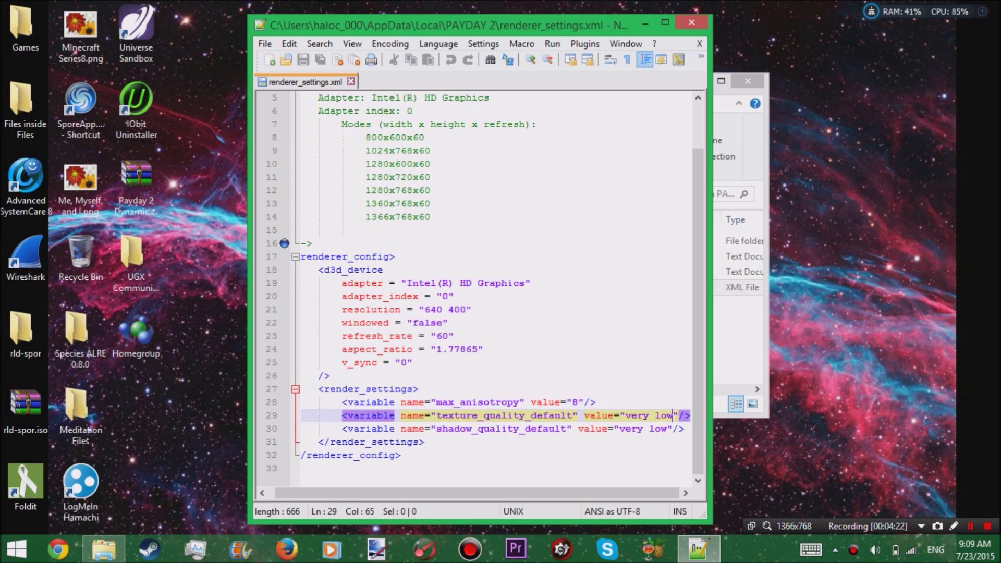
click(647, 457)
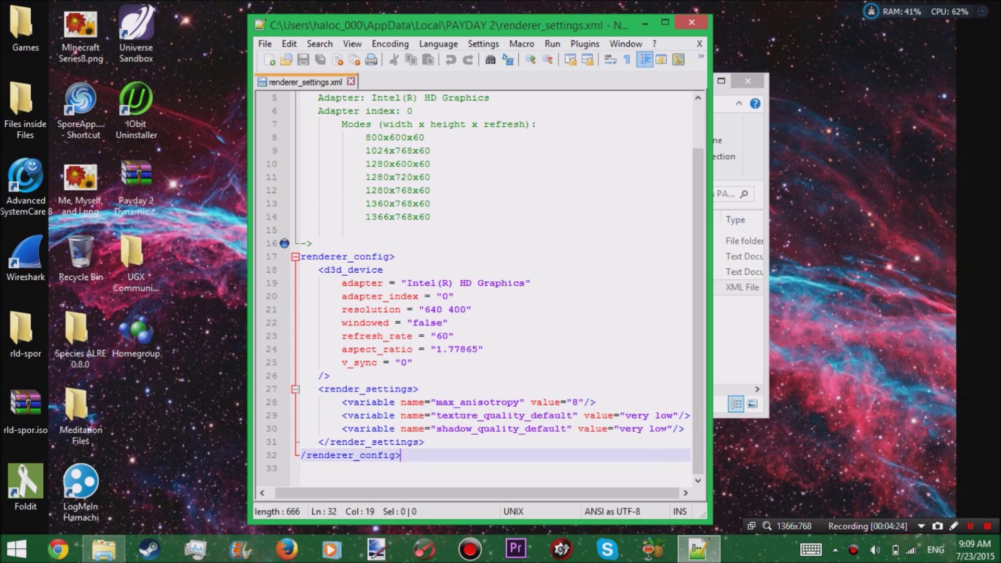
drag(668, 428, 629, 429)
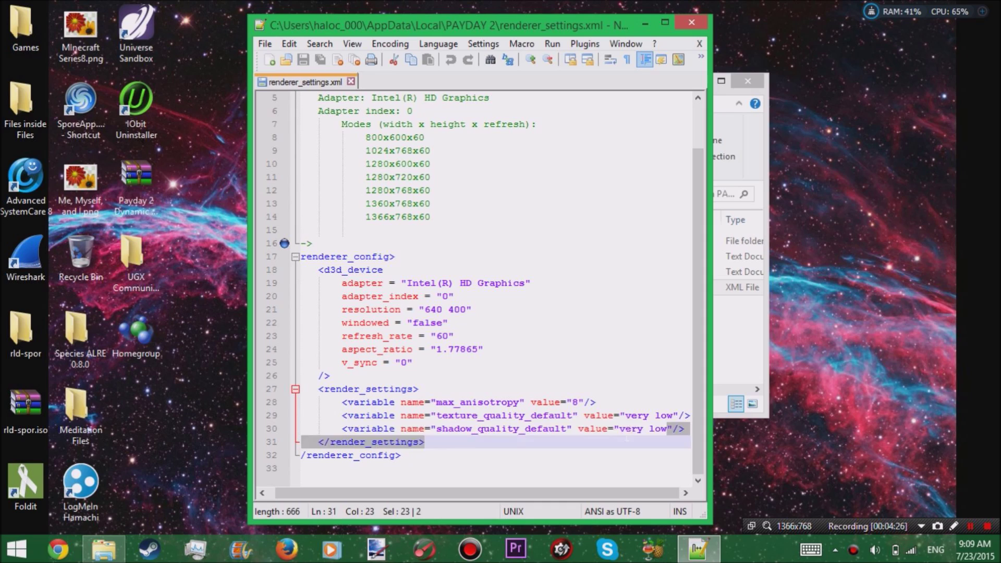
key(ctrl+End)
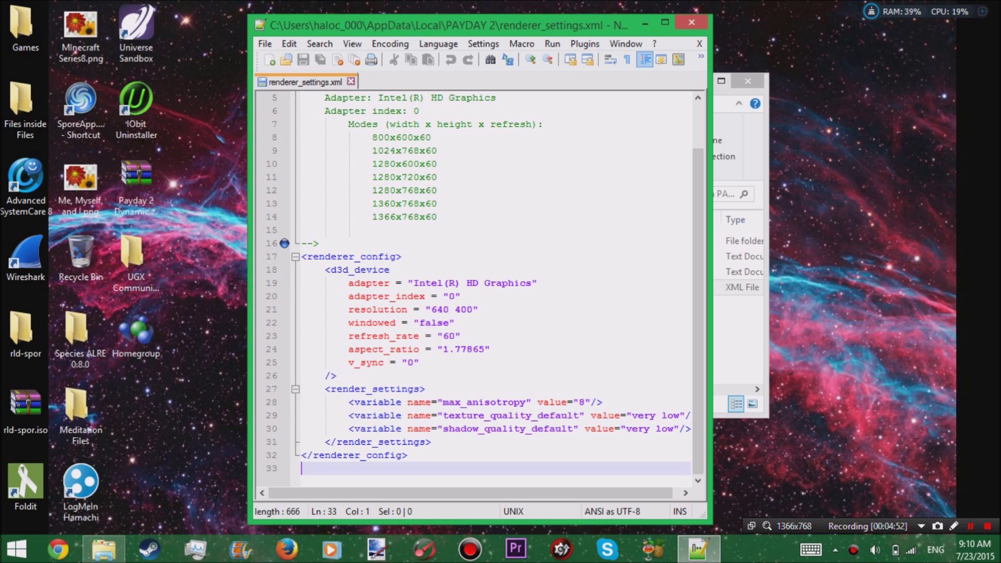
drag(460, 296, 408, 283)
click(564, 348)
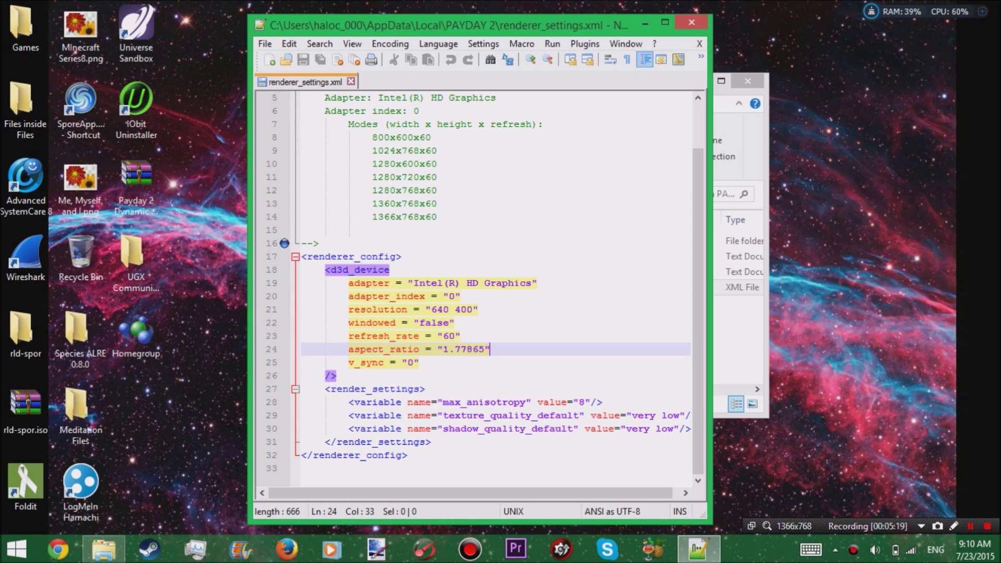
scroll(474, 286, up, 2)
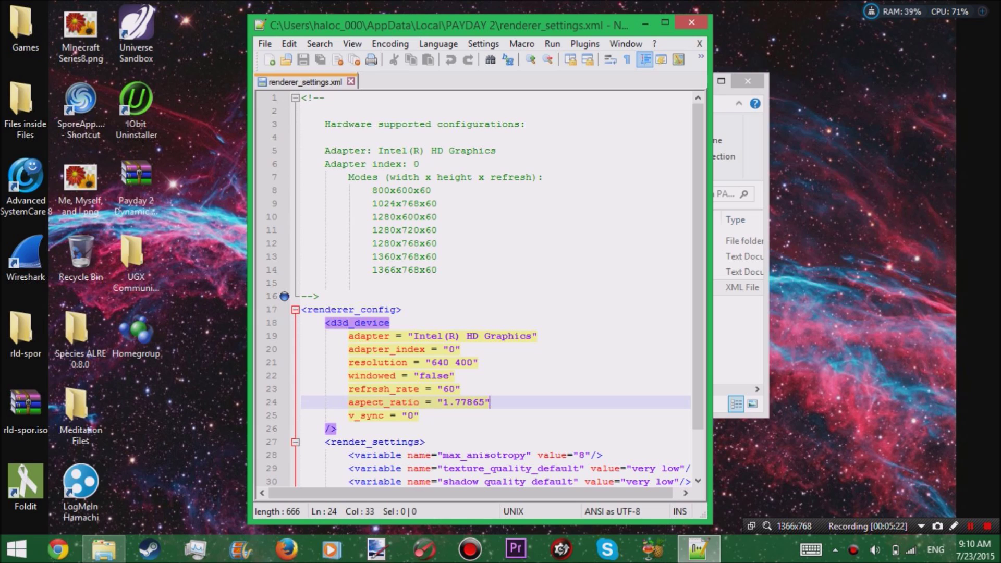
scroll(474, 290, down, 2)
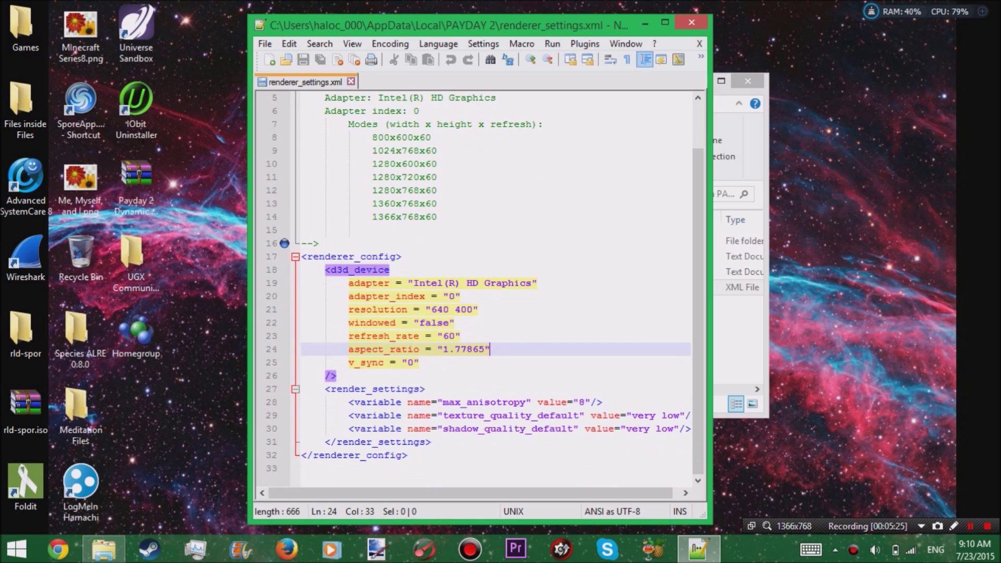
scroll(474, 290, up, 2)
scroll(485, 289, down, 2)
Close Notepad++ and the PAYDAY 2 Explorer window, returning to the desktop
click(264, 44)
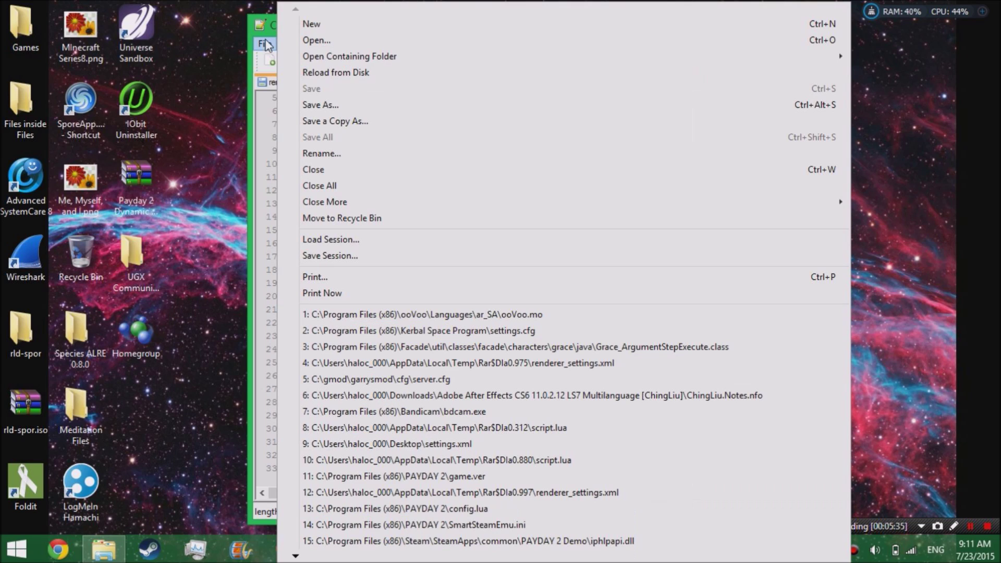
click(261, 172)
click(672, 11)
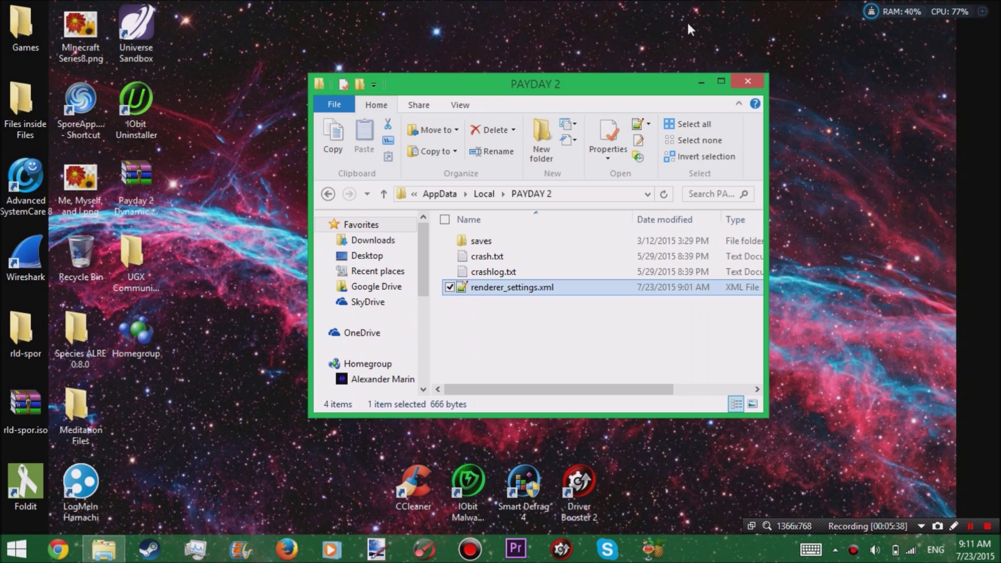
click(747, 81)
drag(290, 233, 463, 140)
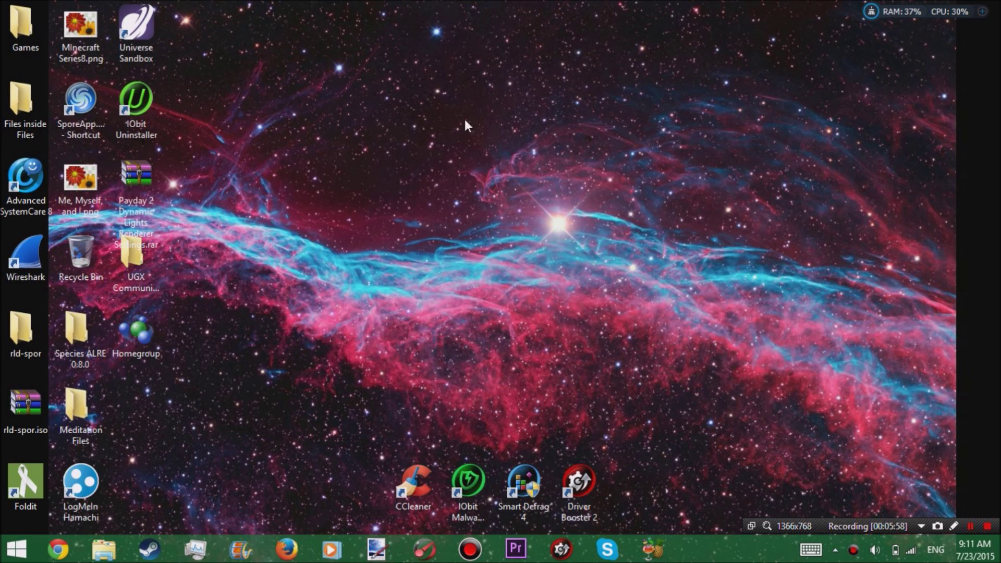
drag(364, 221, 331, 224)
drag(279, 129, 380, 197)
drag(454, 221, 282, 128)
drag(282, 130, 434, 240)
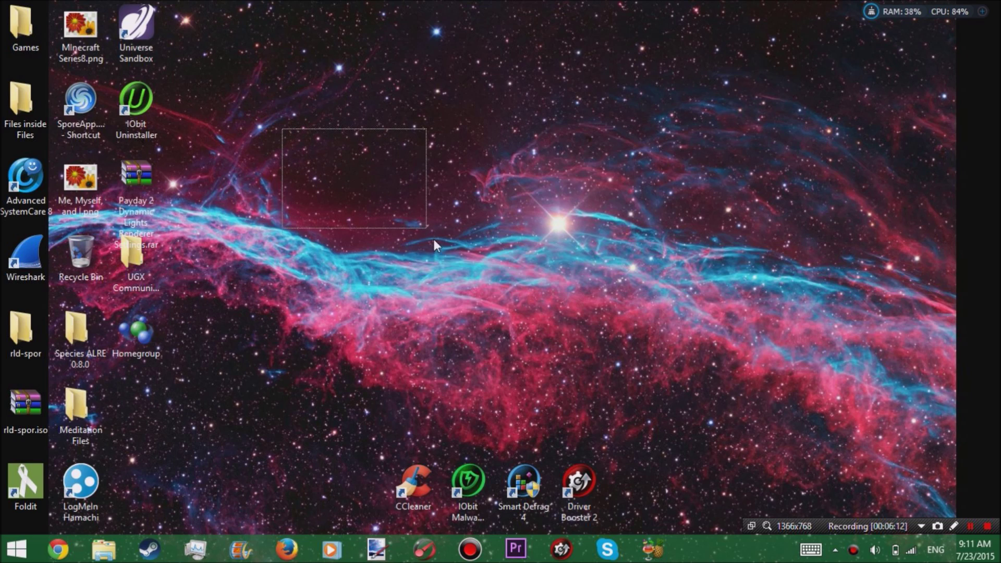
drag(433, 239, 466, 243)
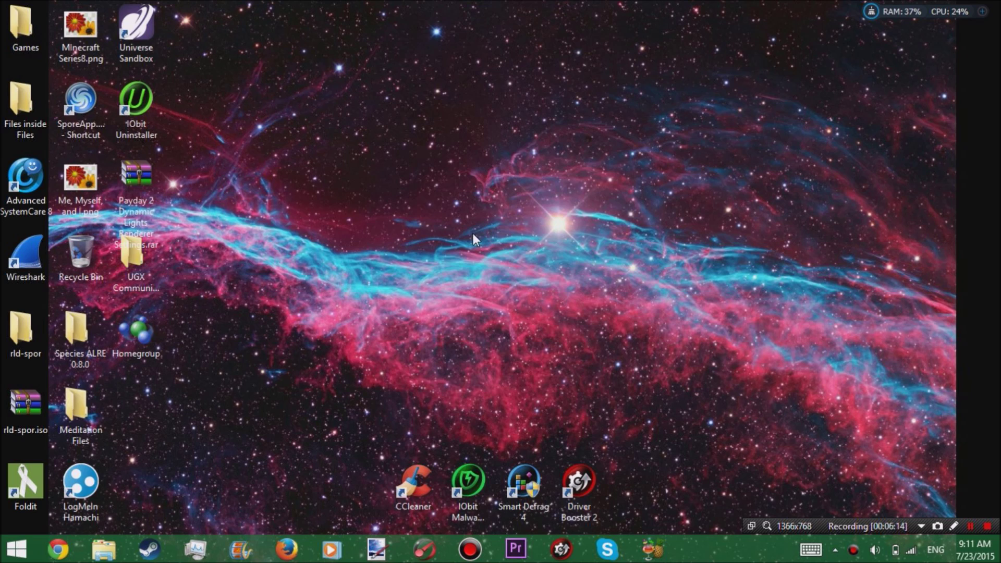
mouse_move(482, 198)
mouse_down()
mouse_move(325, 250)
mouse_move(280, 220)
mouse_move(242, 315)
mouse_move(267, 292)
mouse_move(234, 275)
mouse_move(315, 188)
mouse_move(357, 163)
mouse_move(389, 162)
mouse_move(414, 180)
mouse_up()
drag(469, 265, 418, 219)
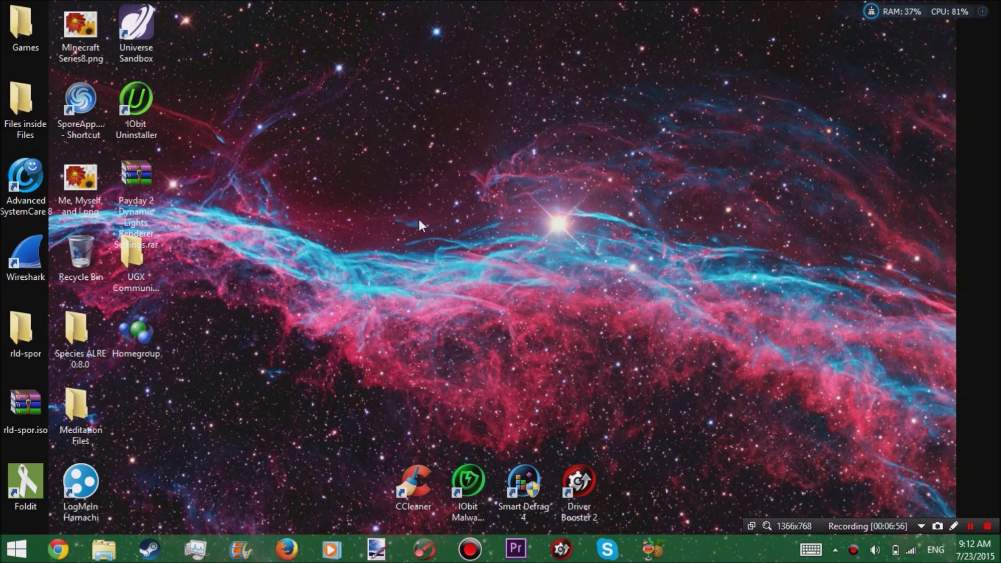